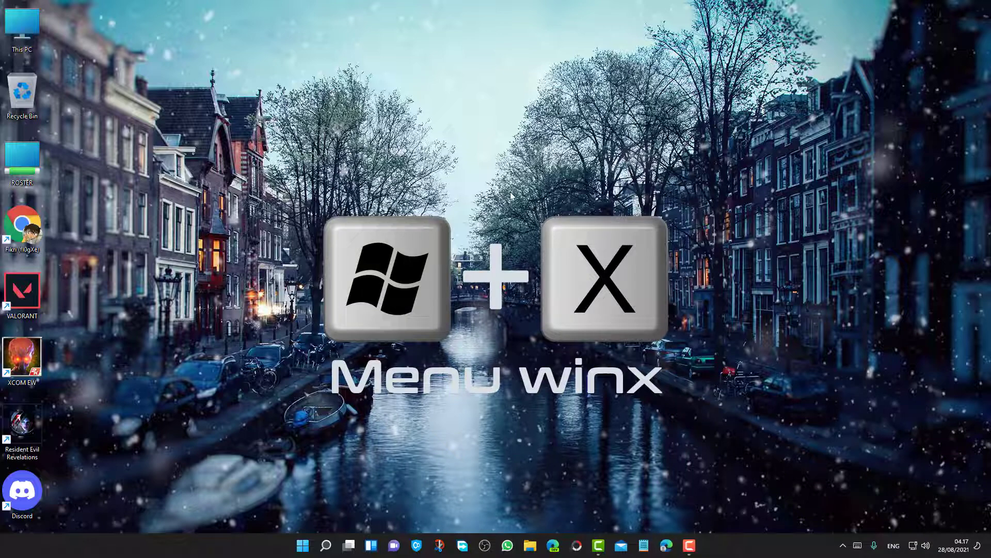
# Step: Display the Windows power user shortcuts and dismiss them, and open and close the regular Start menu
pyautogui.press('super+x')
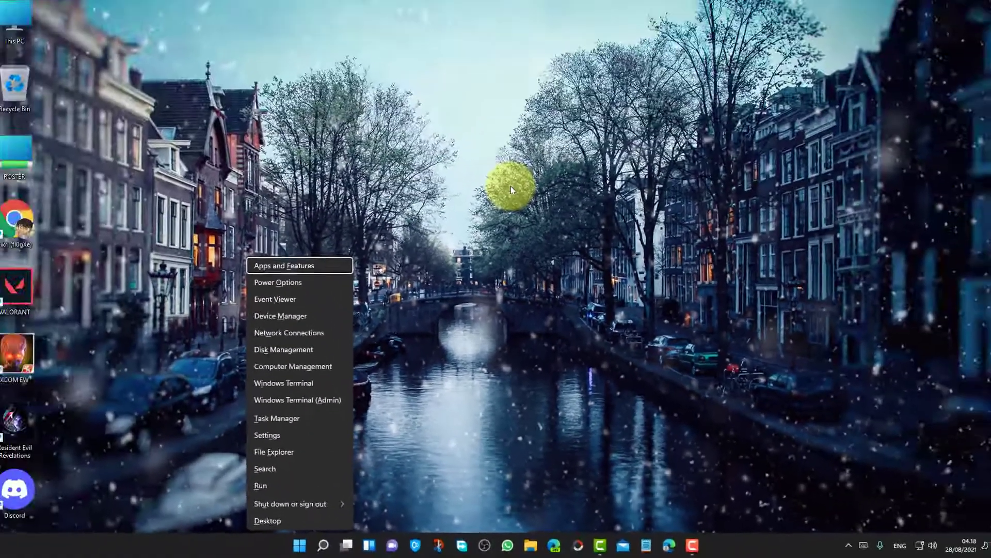
pyautogui.press('Escape')
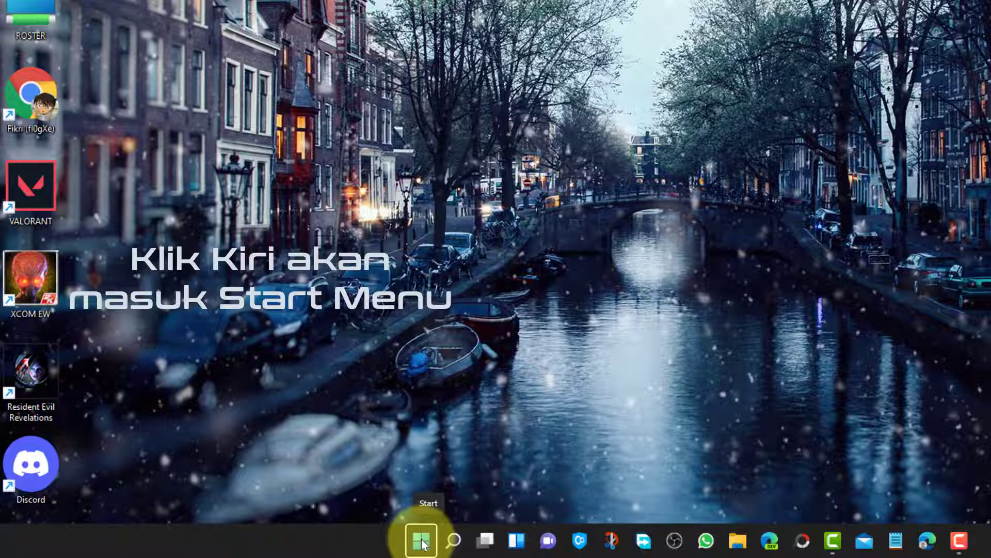
pyautogui.click(421, 540)
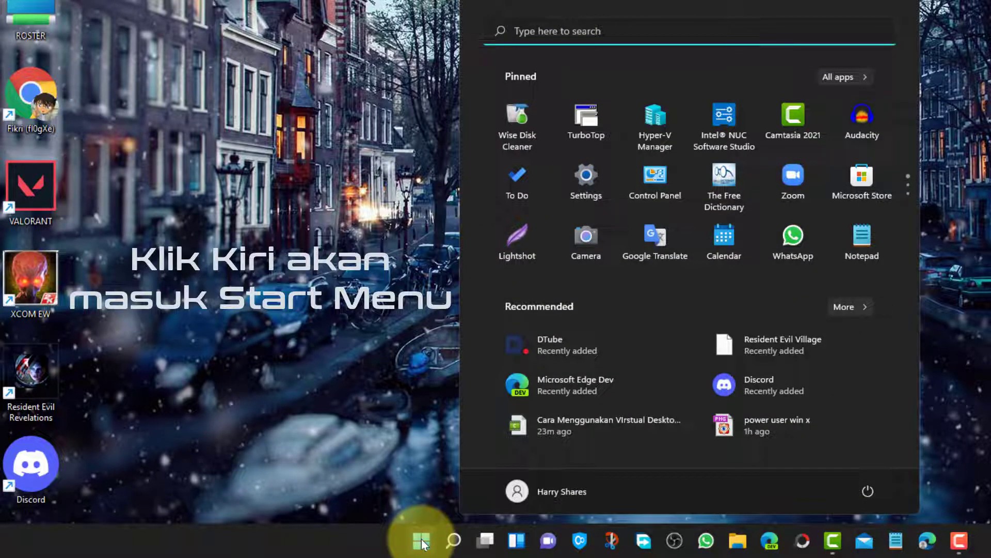
pyautogui.click(351, 385)
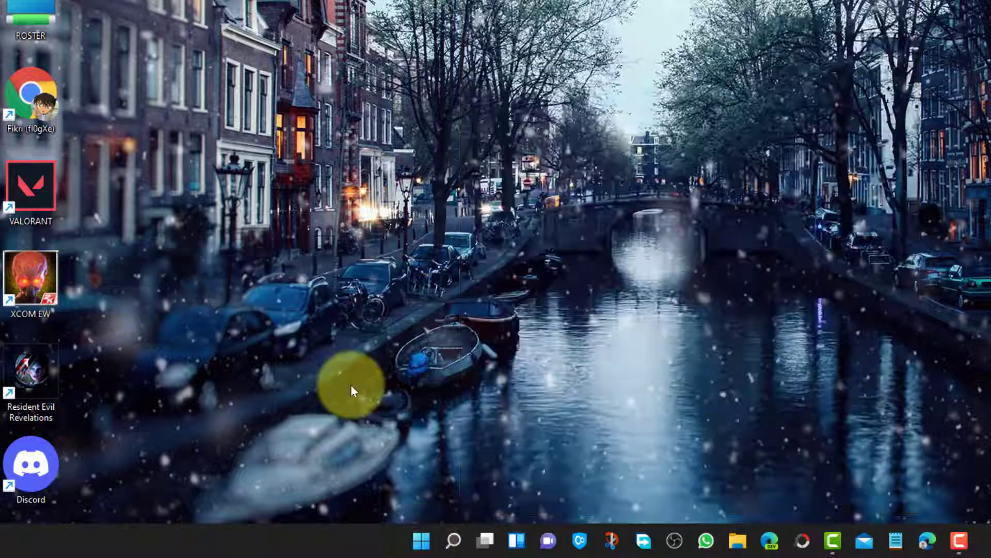
# Step: Bring up the power user shortcuts of the Start button and open Apps and Features
pyautogui.rightClick(424, 542)
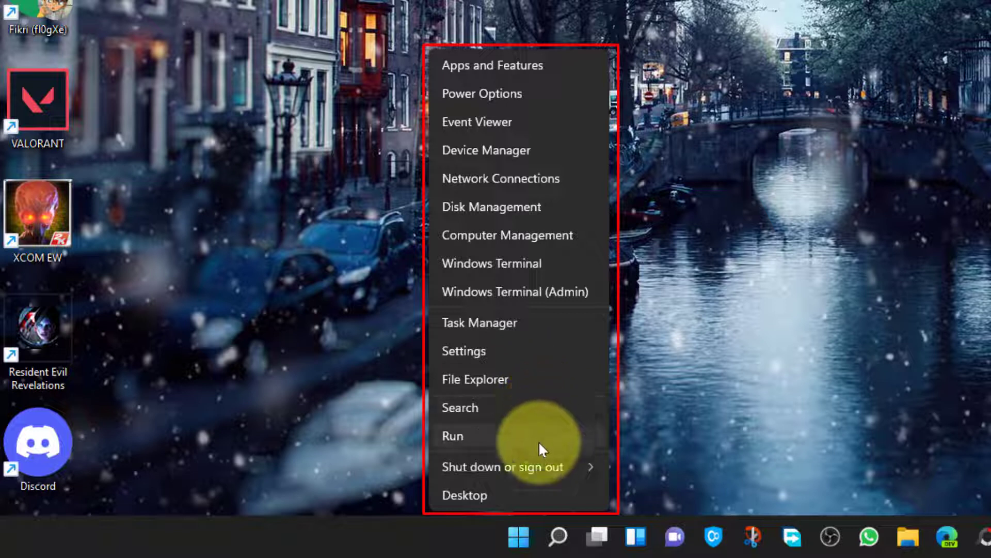
pyautogui.moveTo(537, 467)
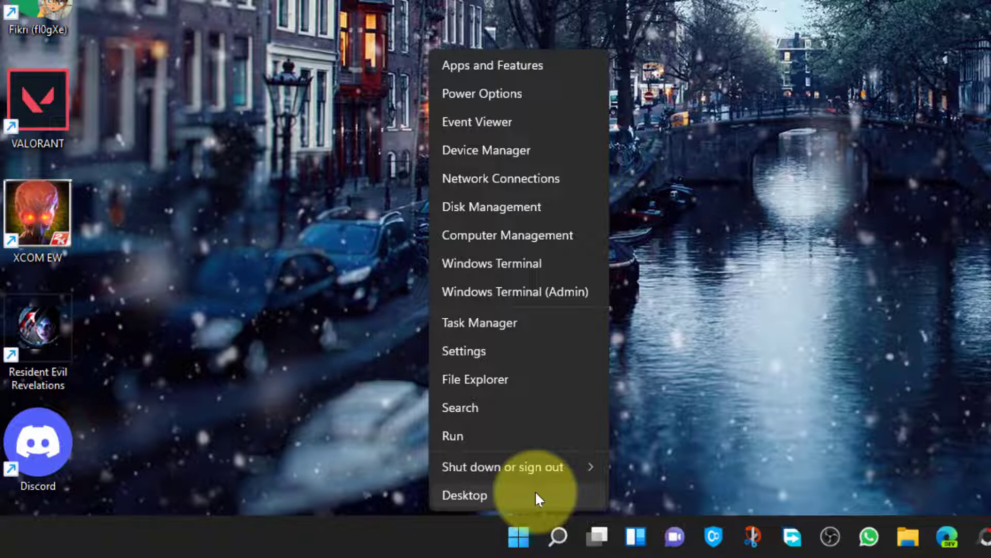
pyautogui.click(510, 73)
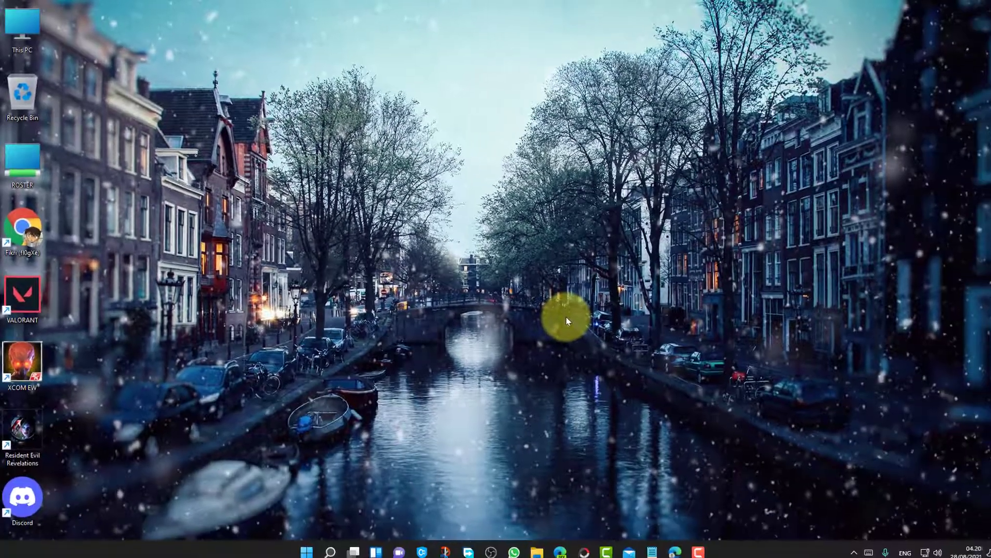
# Step: Open Power Options and Event Viewer in turn through the power user shortcuts
pyautogui.press('super+x')
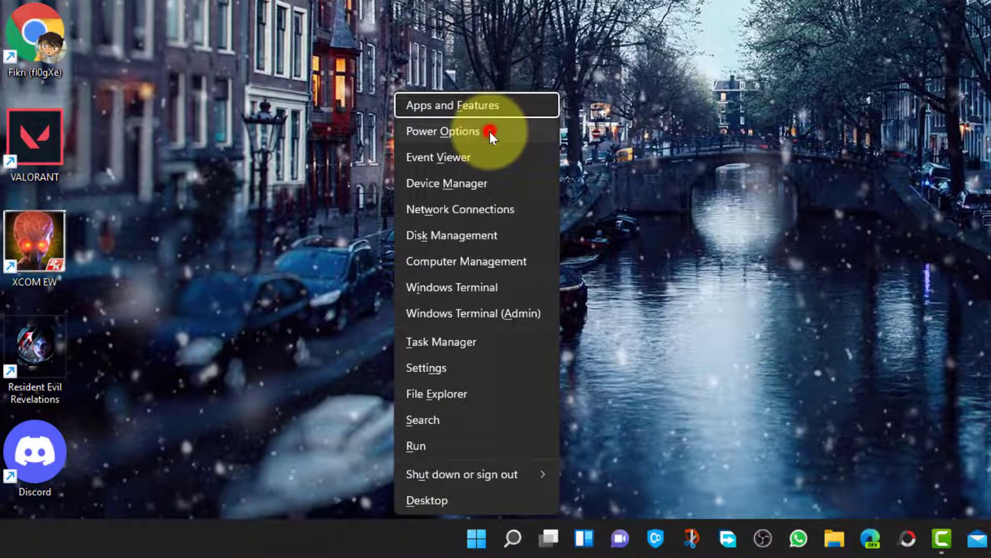
pyautogui.click(490, 131)
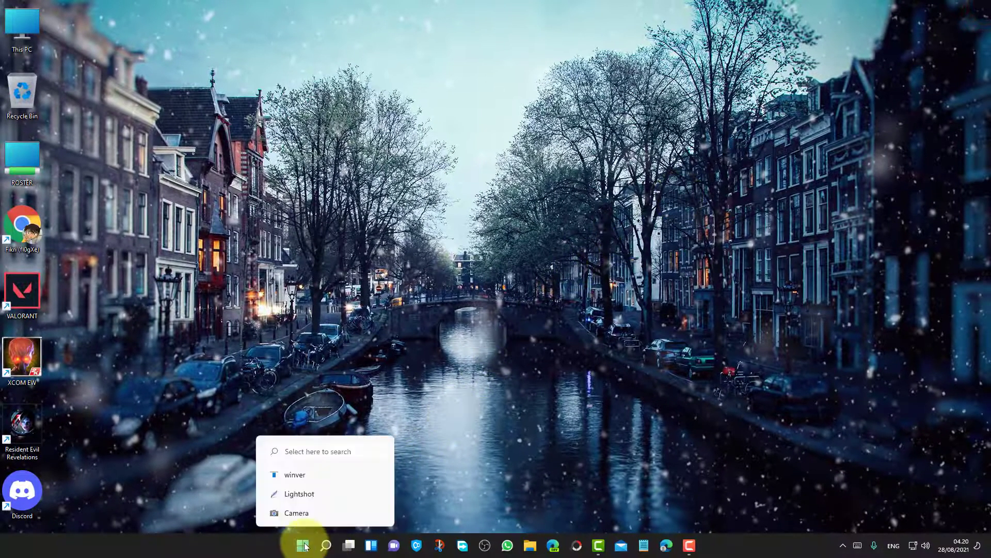
pyautogui.rightClick(311, 555)
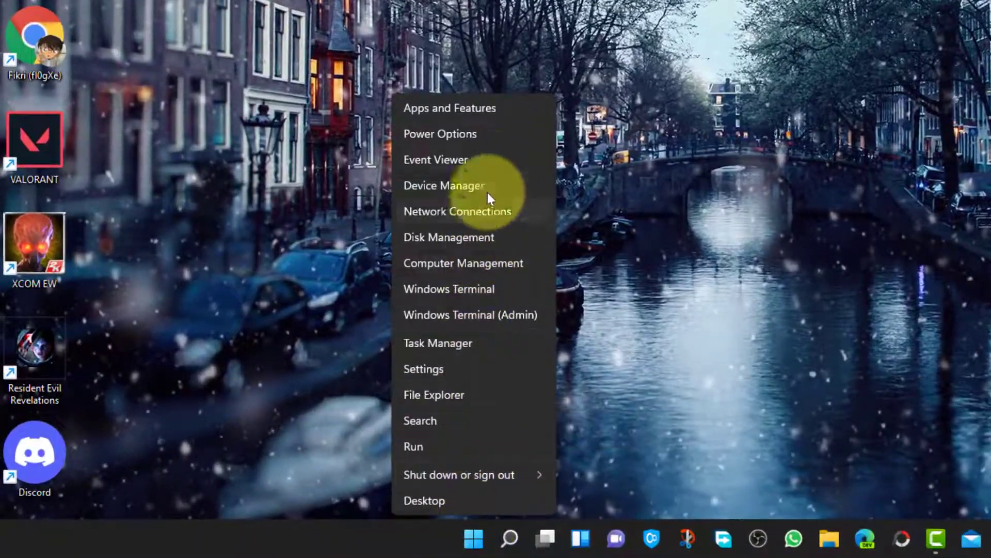
pyautogui.click(488, 168)
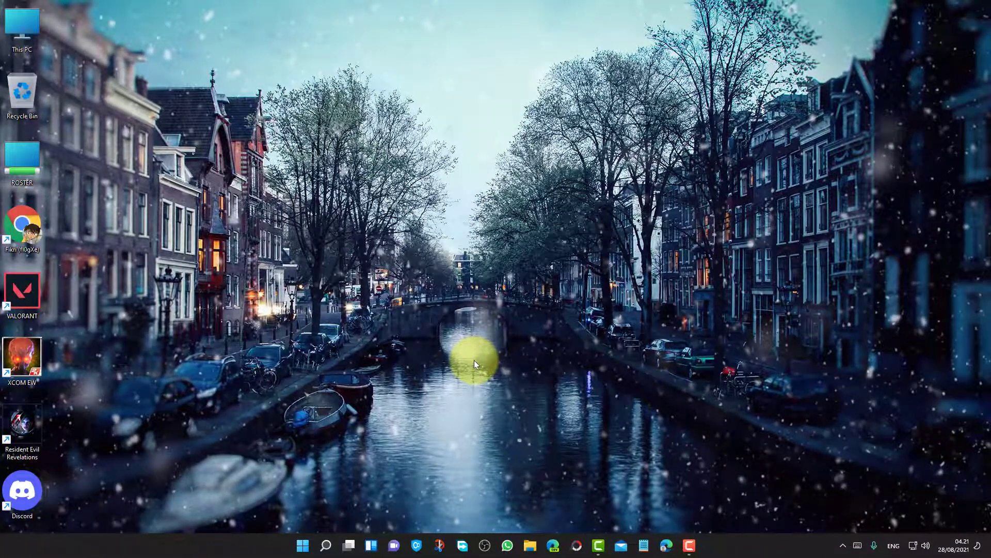
# Step: Open Device Manager through the power user shortcuts, move its window toward the middle of the desktop, and close it
pyautogui.press('super+x')
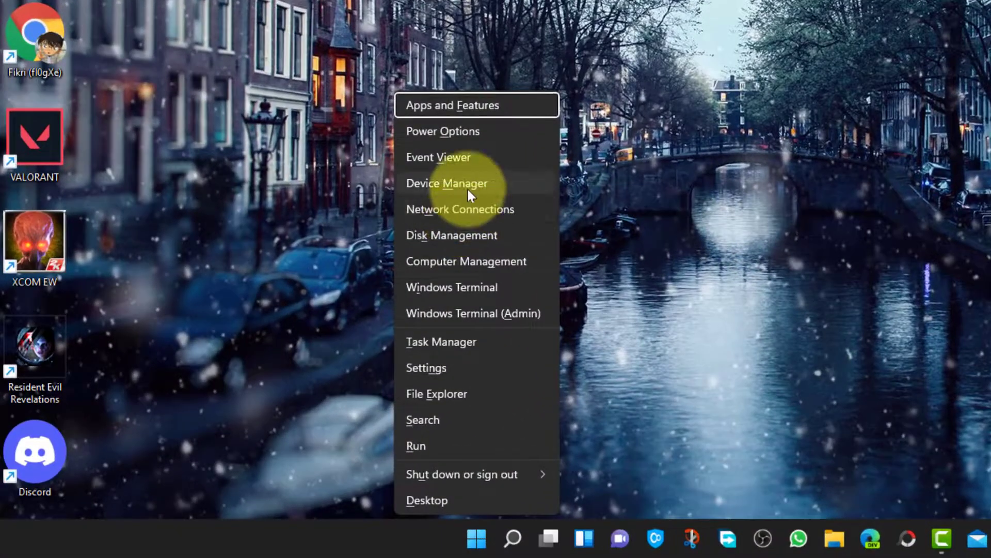
pyautogui.click(467, 187)
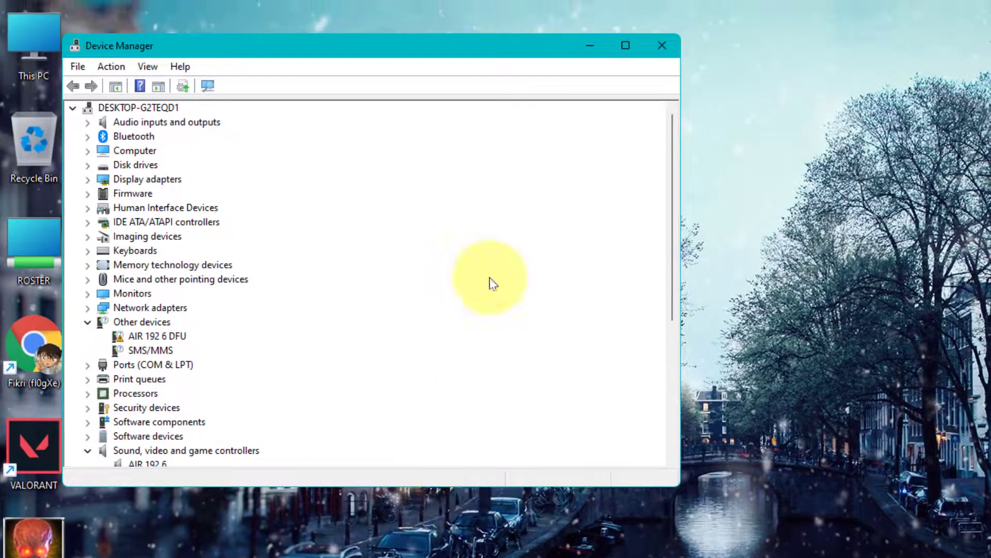
pyautogui.moveTo(473, 42); pyautogui.dragTo(879, 100)
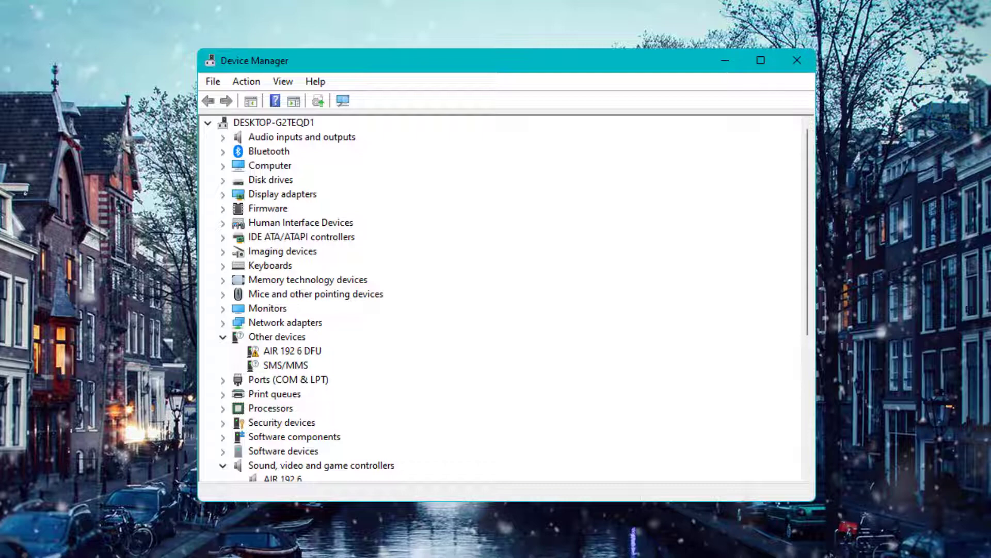
pyautogui.click(796, 60)
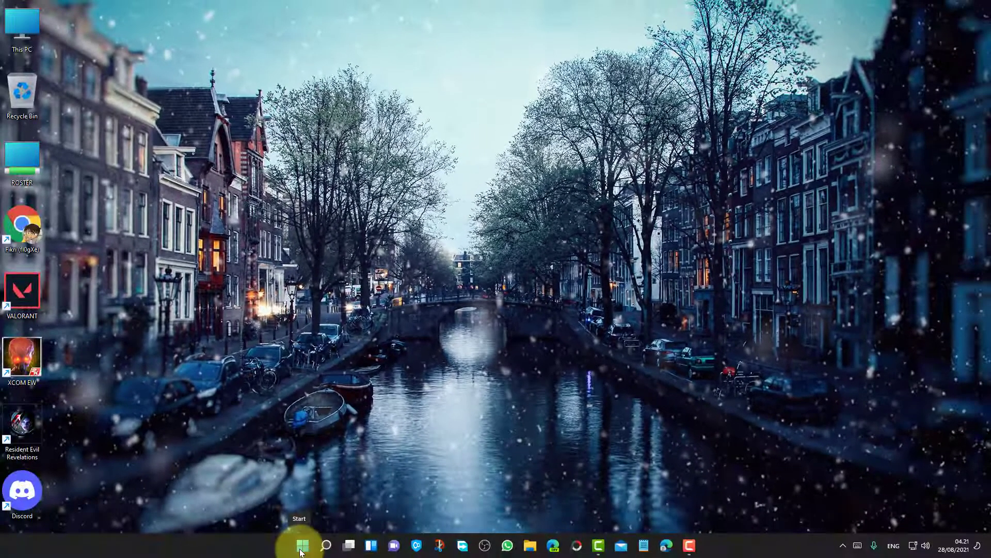
# Step: Open Network Connections through the power user shortcuts of the Start button
pyautogui.rightClick(294, 539)
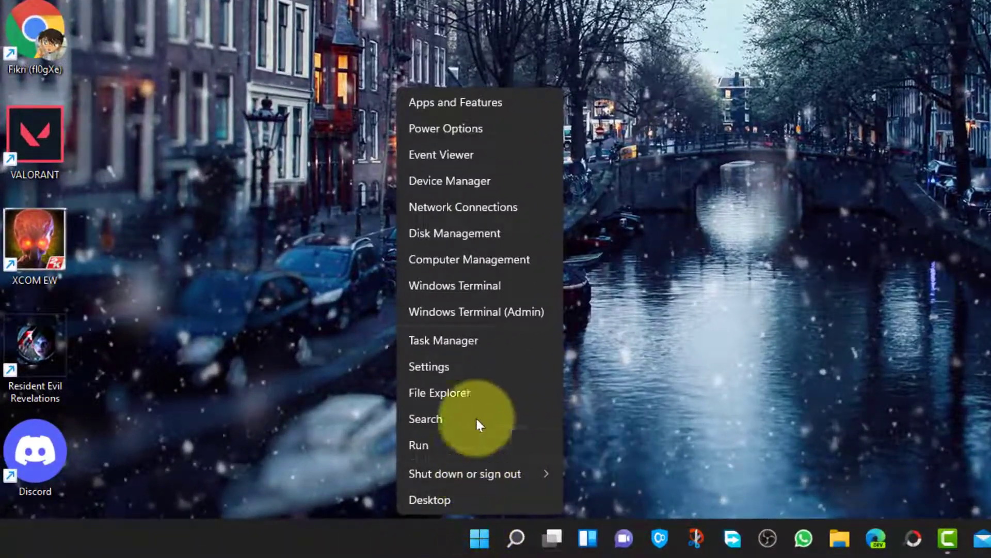
pyautogui.click(474, 203)
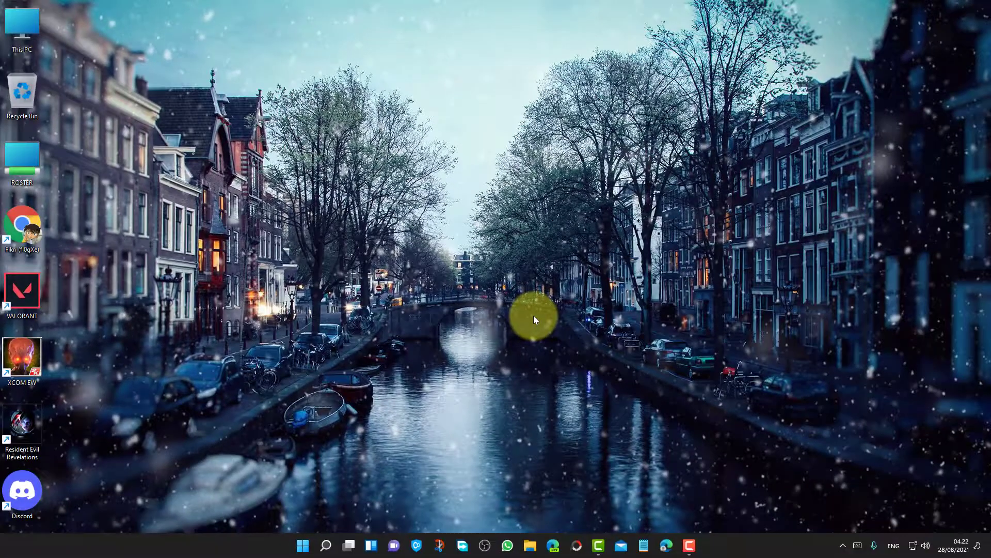
# Step: Open Computer Management and view the disk volumes under Disk Management in a maximized window
pyautogui.press('super+x')
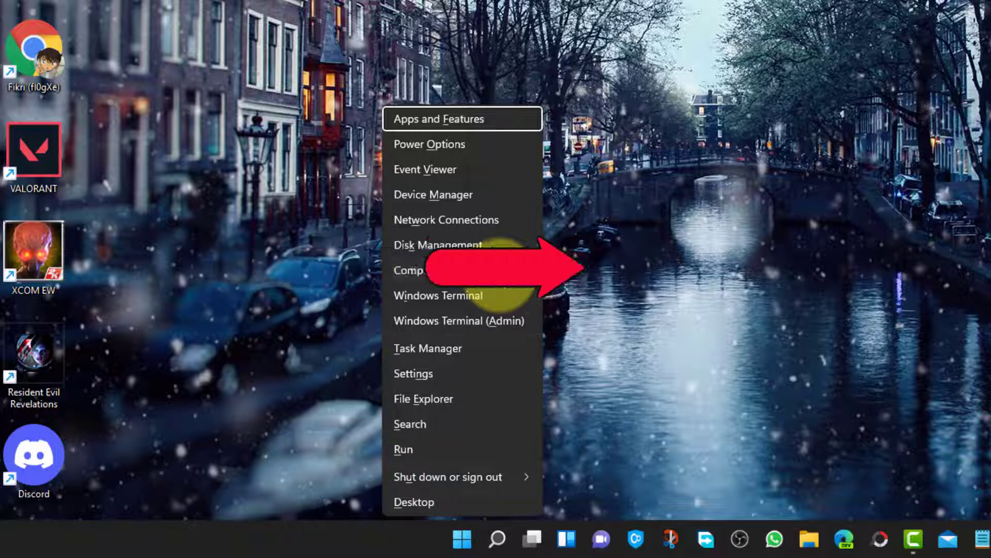
pyautogui.click(500, 274)
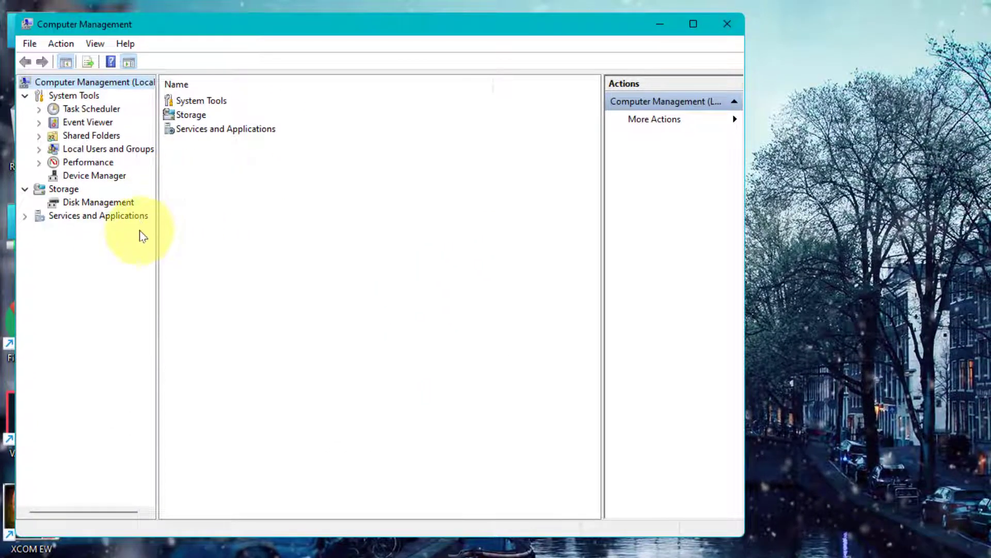
pyautogui.click(122, 202)
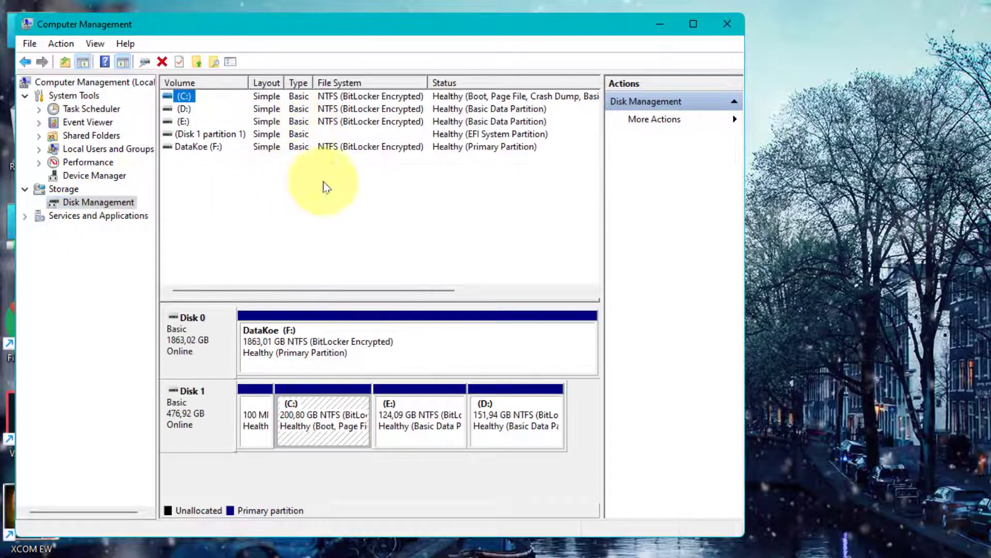
pyautogui.click(693, 25)
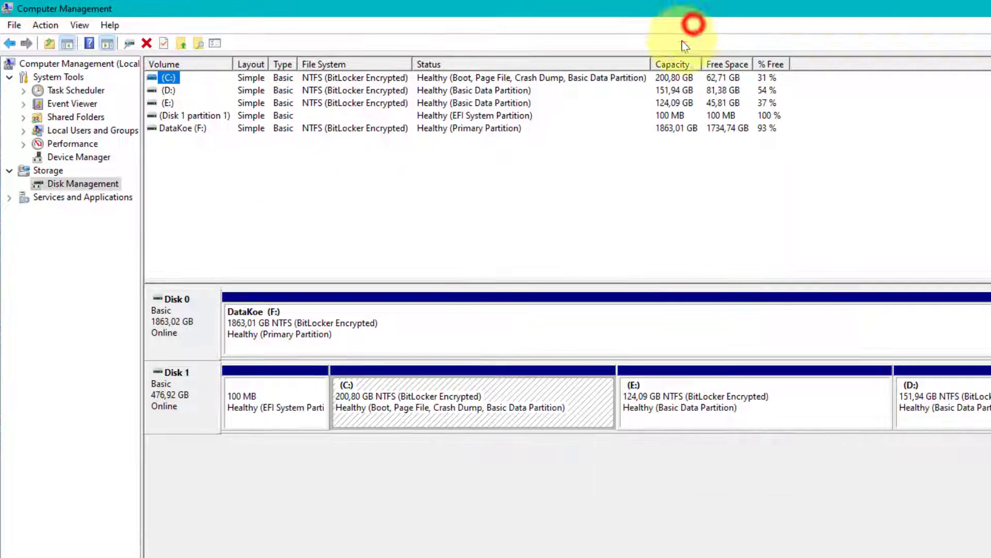
pyautogui.click(194, 94)
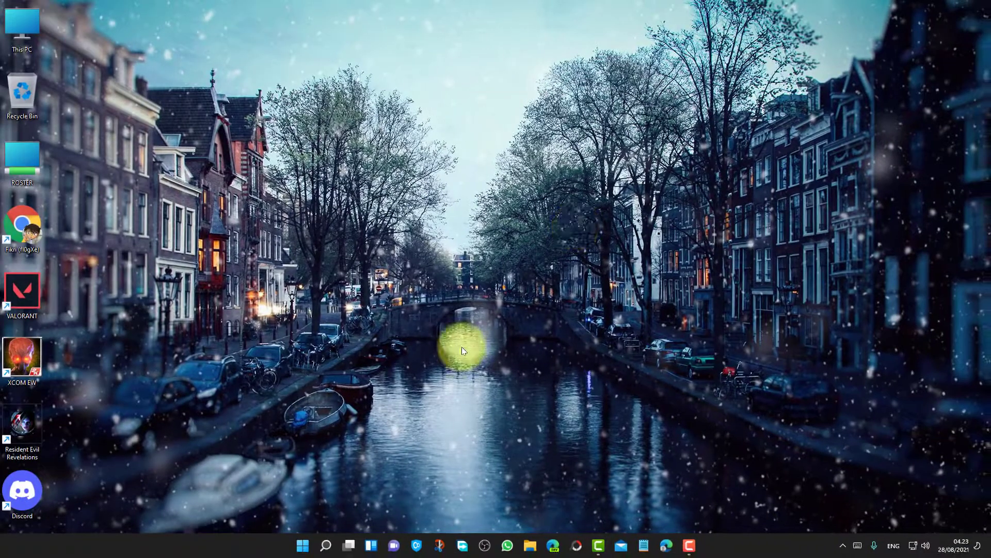
# Step: Open a standard Windows Terminal session and close it, and launch Windows Terminal with administrator rights
pyautogui.press('super+x')
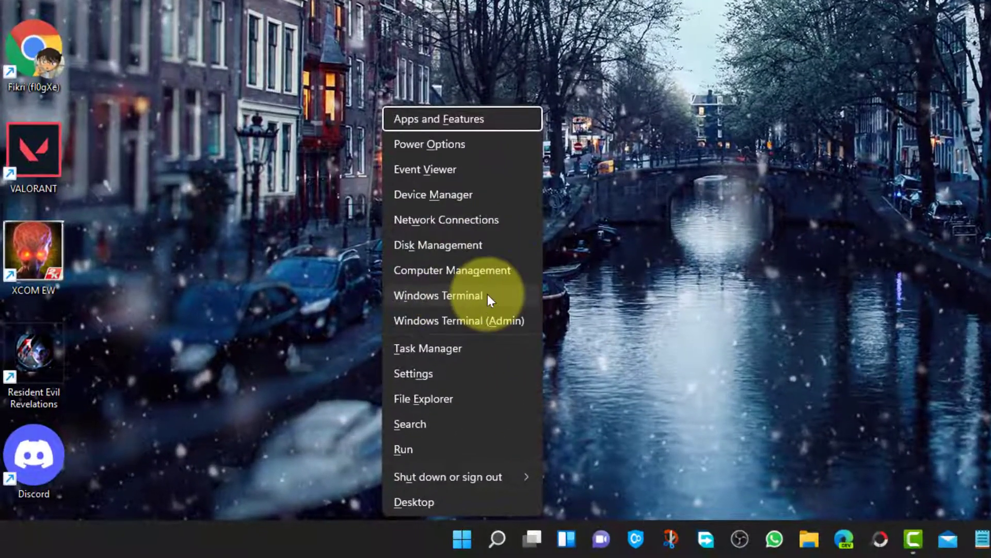
pyautogui.click(480, 303)
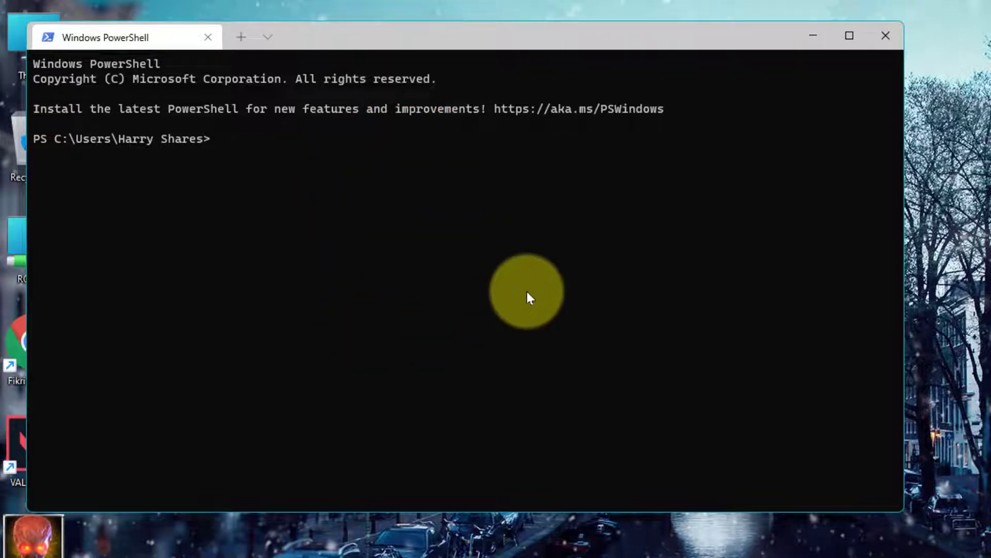
pyautogui.click(897, 39)
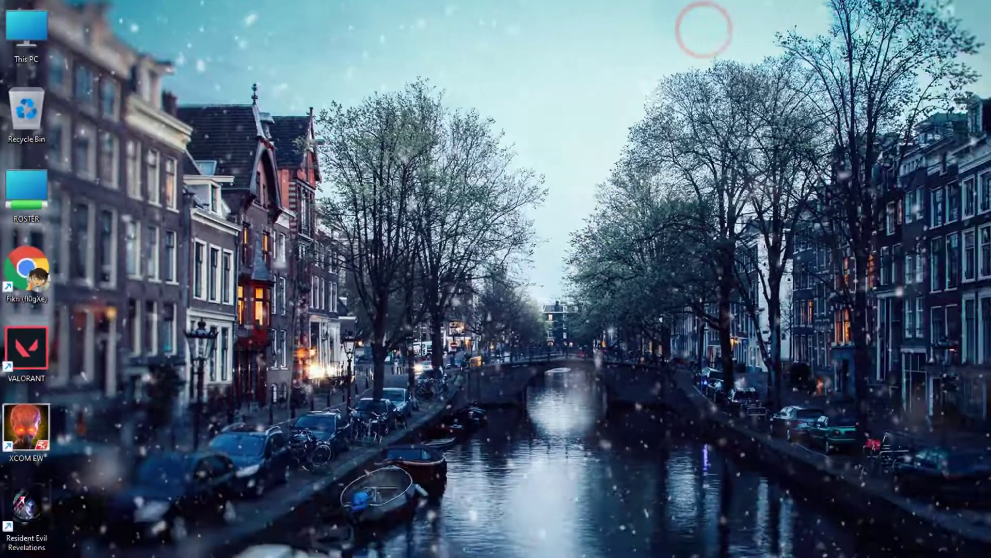
pyautogui.rightClick(303, 545)
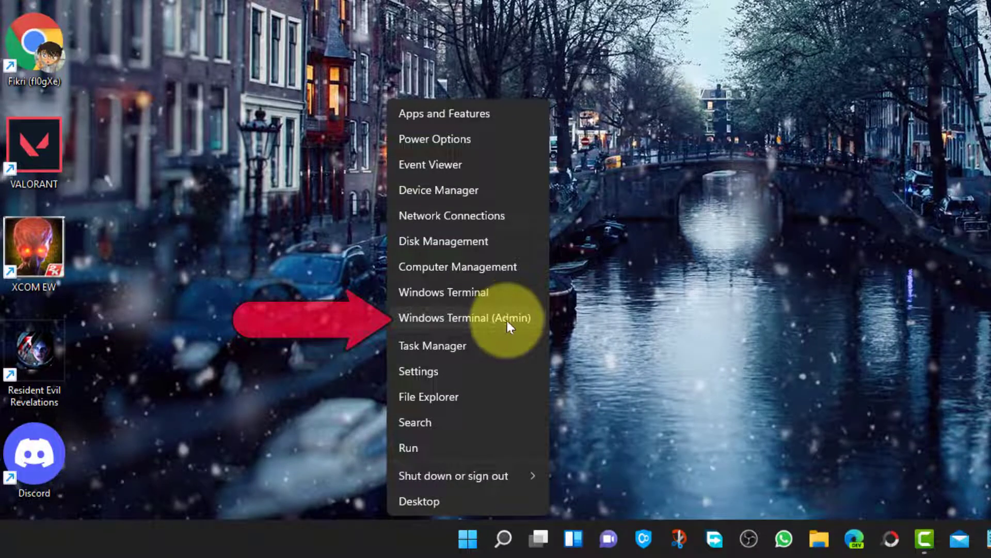
pyautogui.click(507, 323)
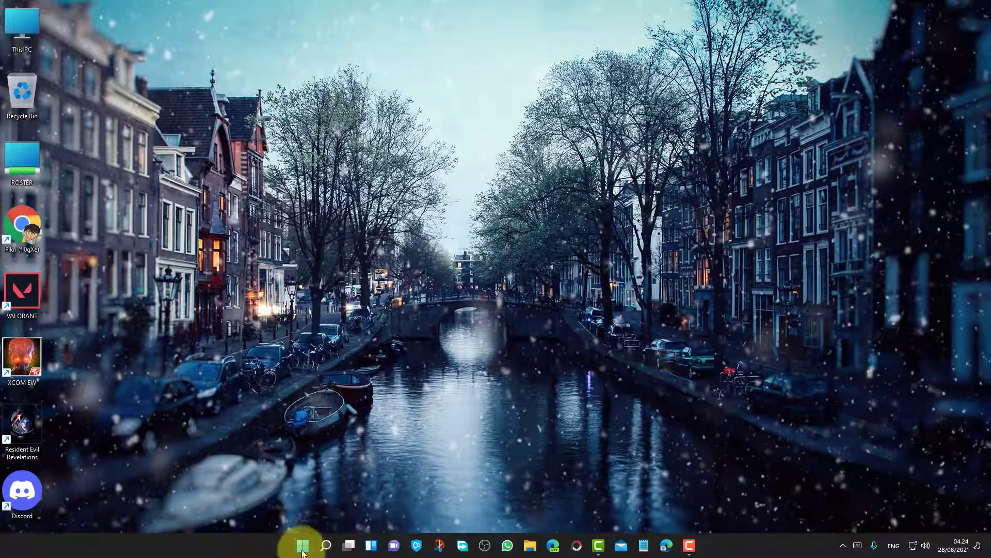
# Step: Open Task Manager through the power user shortcuts to view the running processes, and close it
pyautogui.rightClick(298, 540)
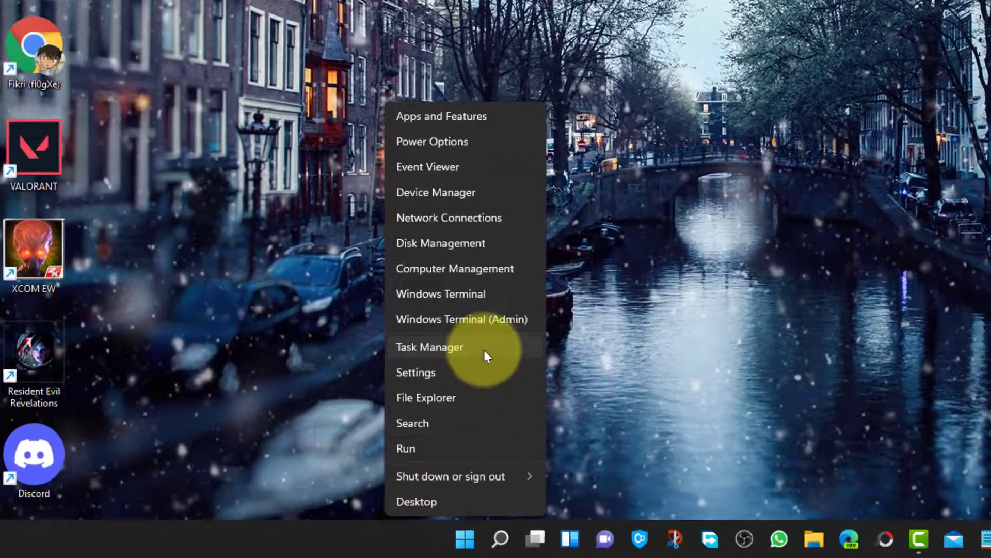
pyautogui.click(484, 349)
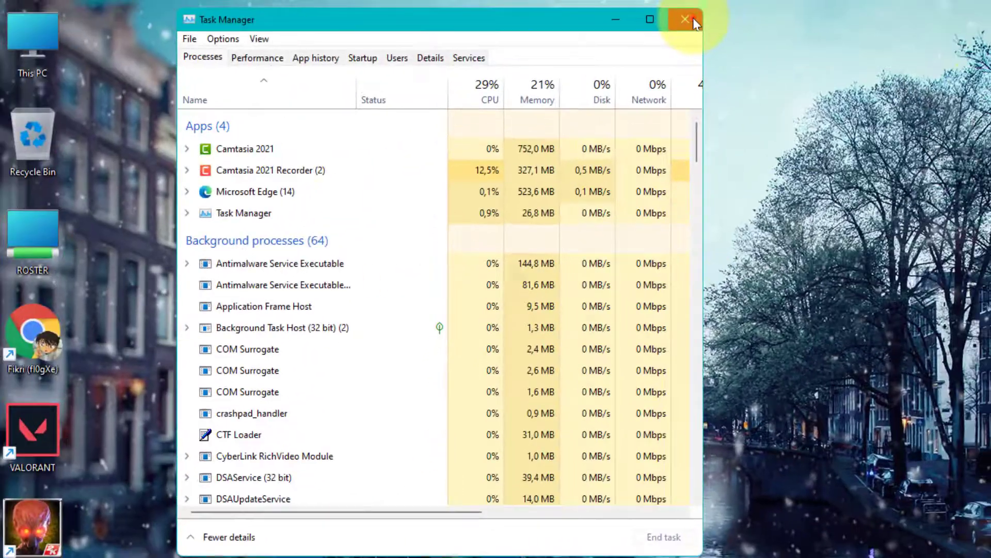
pyautogui.click(688, 19)
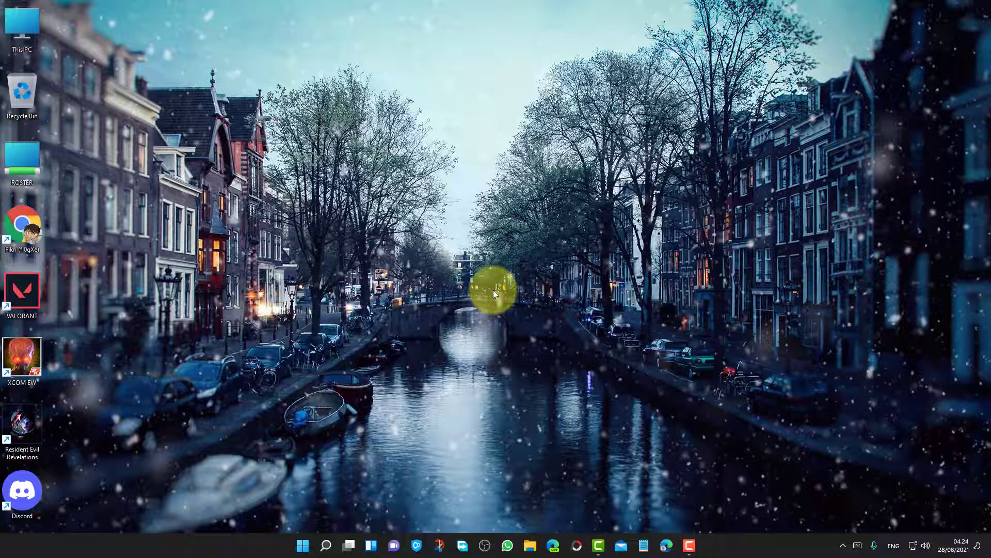
# Step: Open the Windows Settings app through the power user shortcuts
pyautogui.press('super+x')
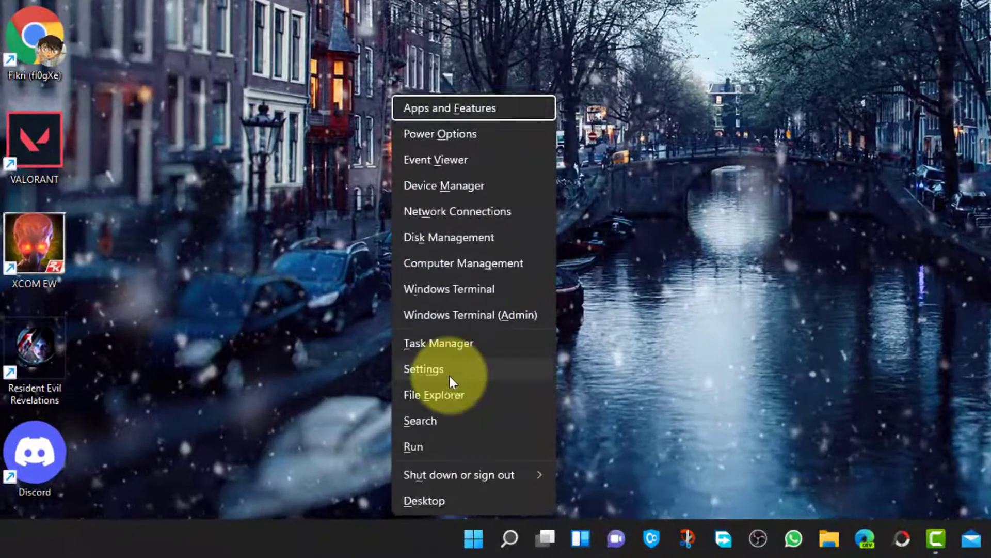
pyautogui.click(447, 371)
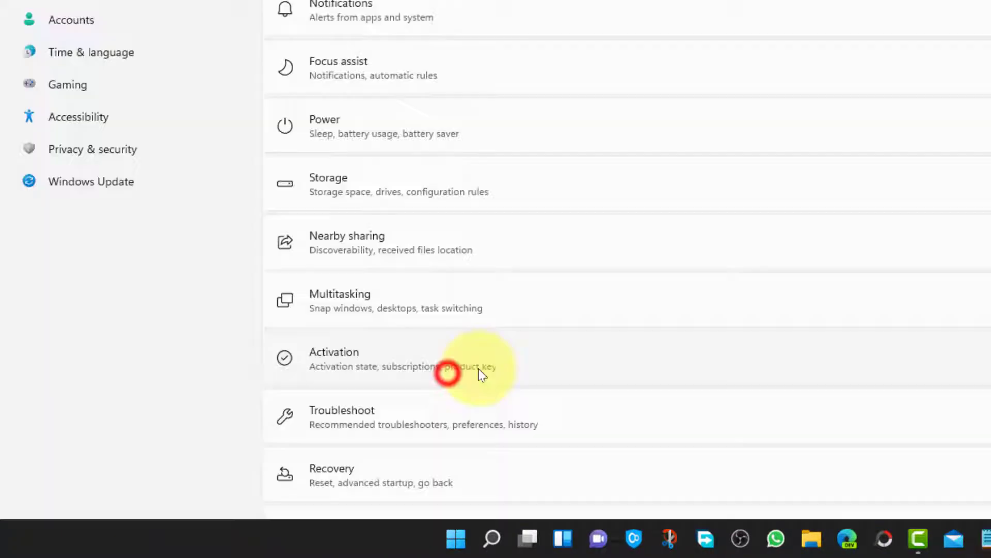